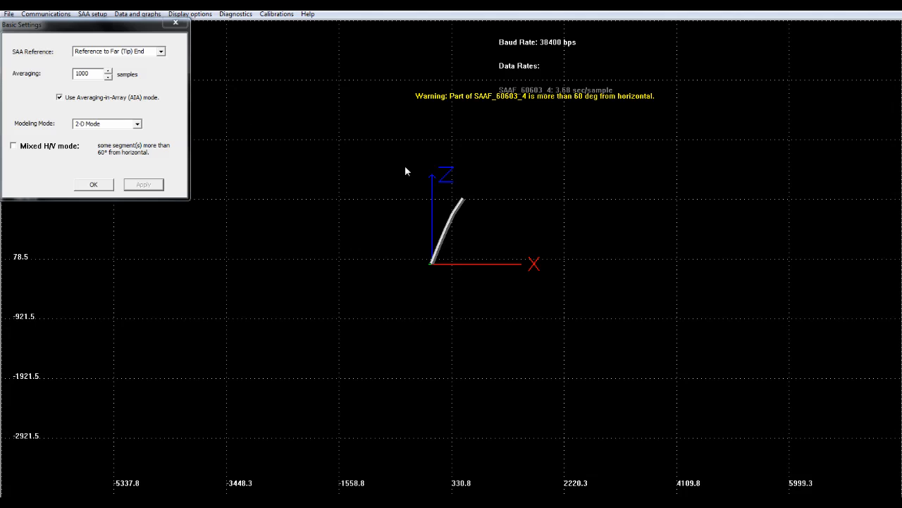
Record a few samples of raw array data, stop the recording, and name the raw data file testData in the SAARecorder Data folder
key(r)
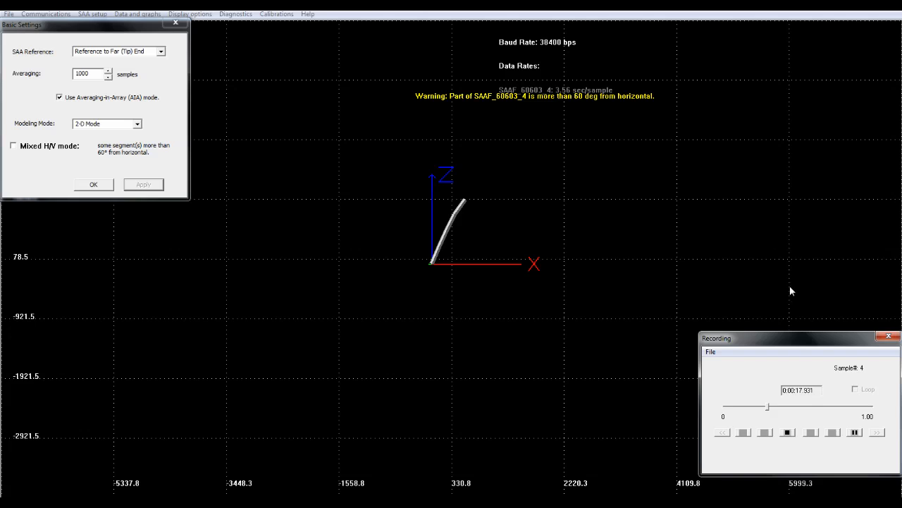
click(790, 433)
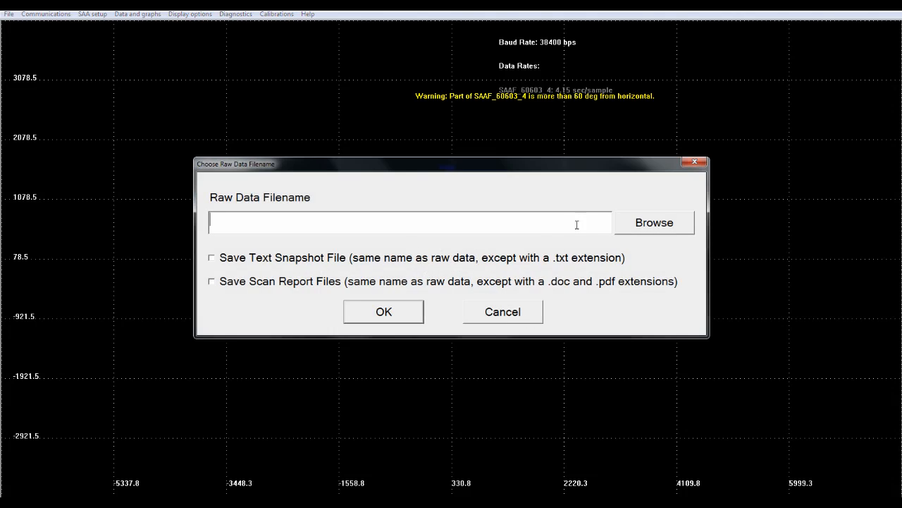
click(678, 229)
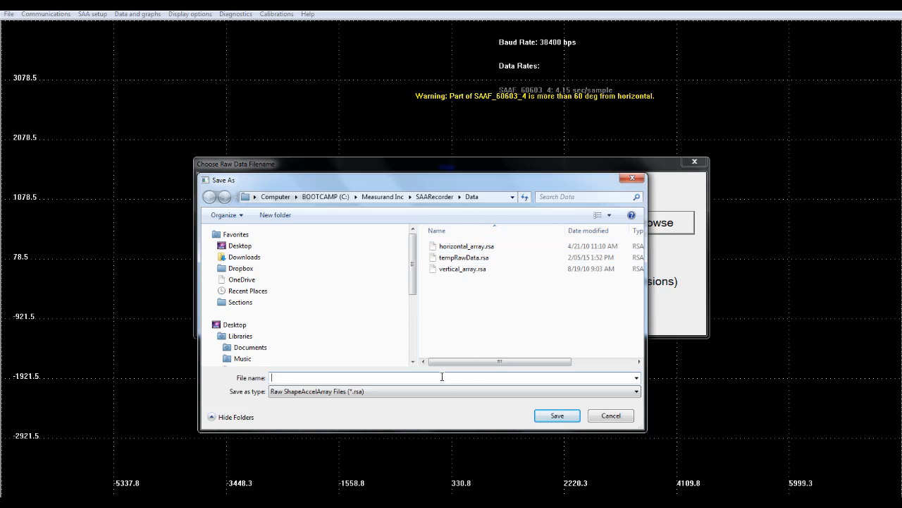
text(testData)
click(557, 415)
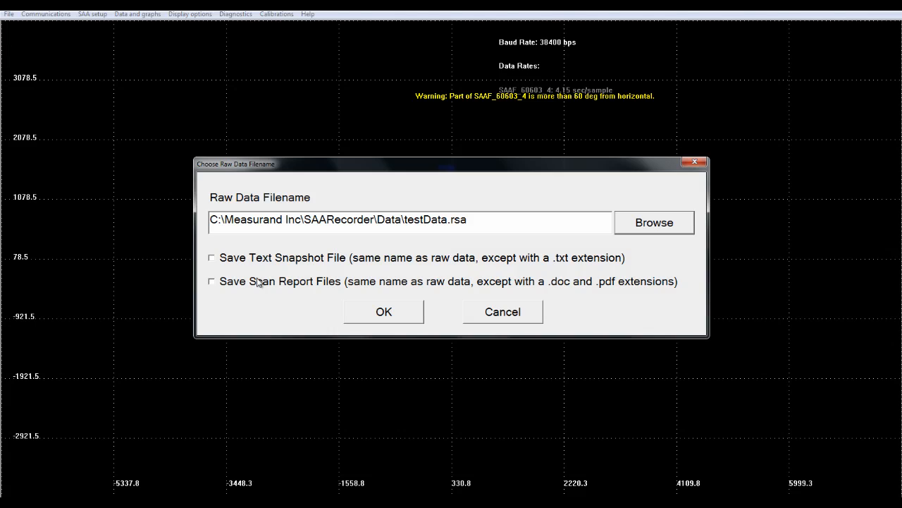
Save the recording with its text snapshot and scan report files, generating the reports with the default report settings
click(233, 259)
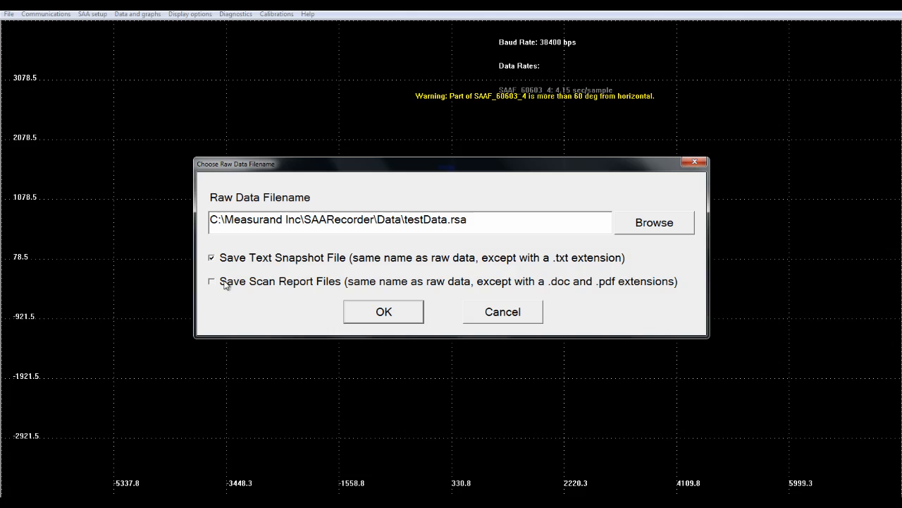
click(225, 283)
click(394, 312)
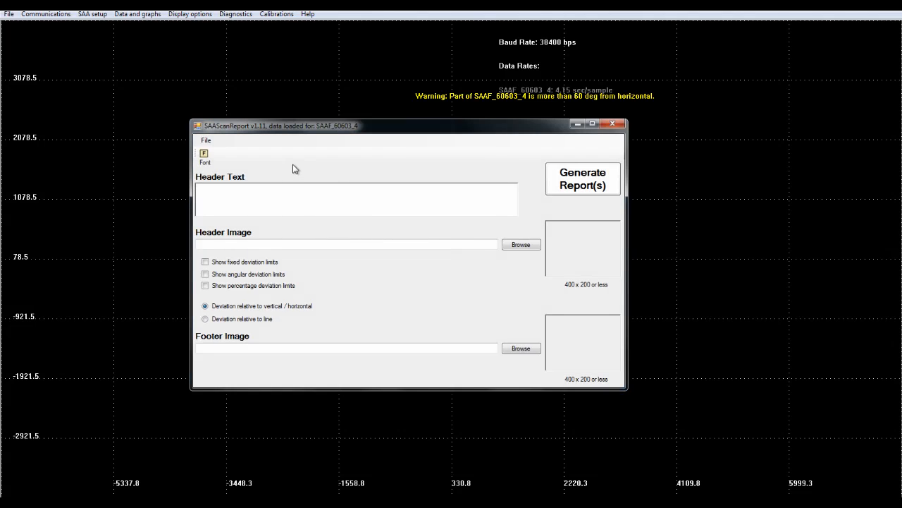
click(578, 182)
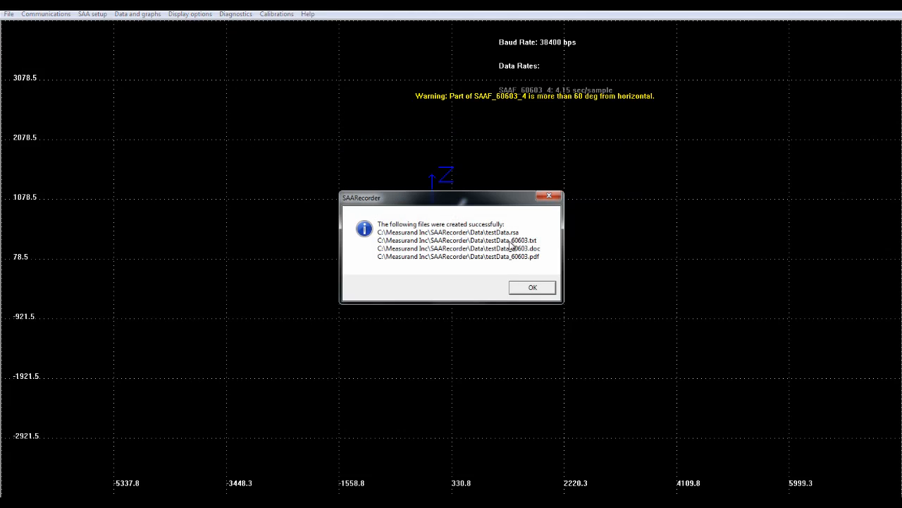
click(525, 289)
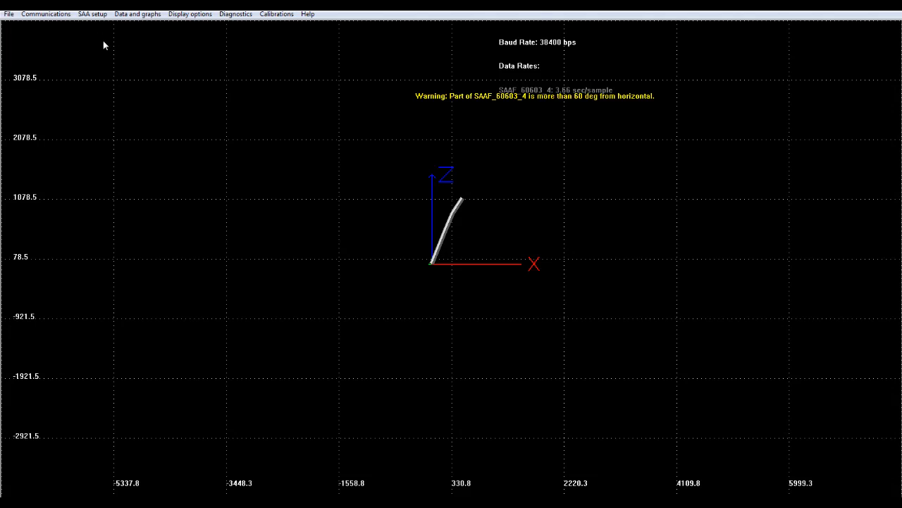
Enable automatic recording of raw data files, keeping the recording type that puts data in separate raw data files
click(10, 14)
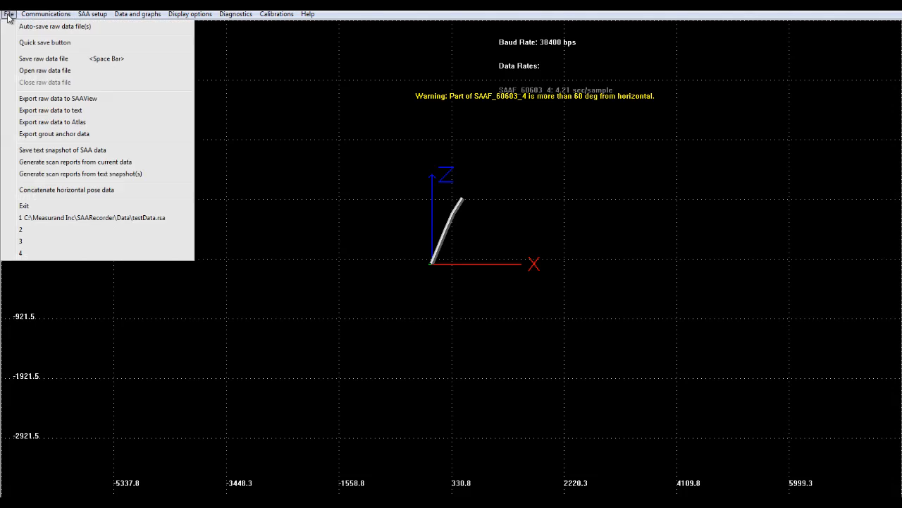
click(62, 26)
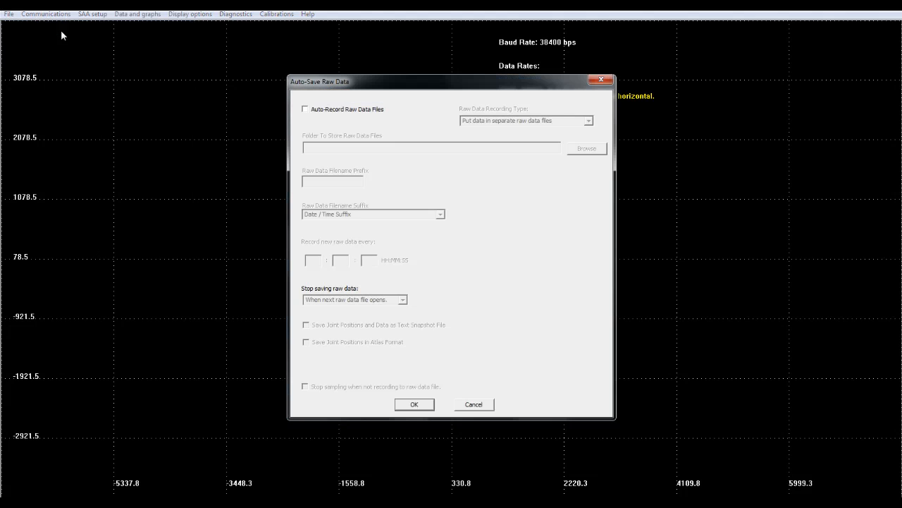
click(316, 113)
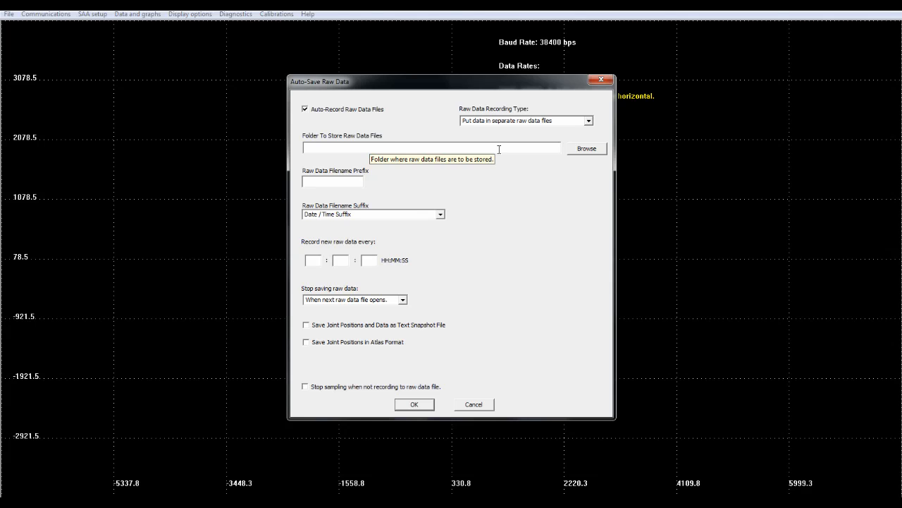
click(584, 123)
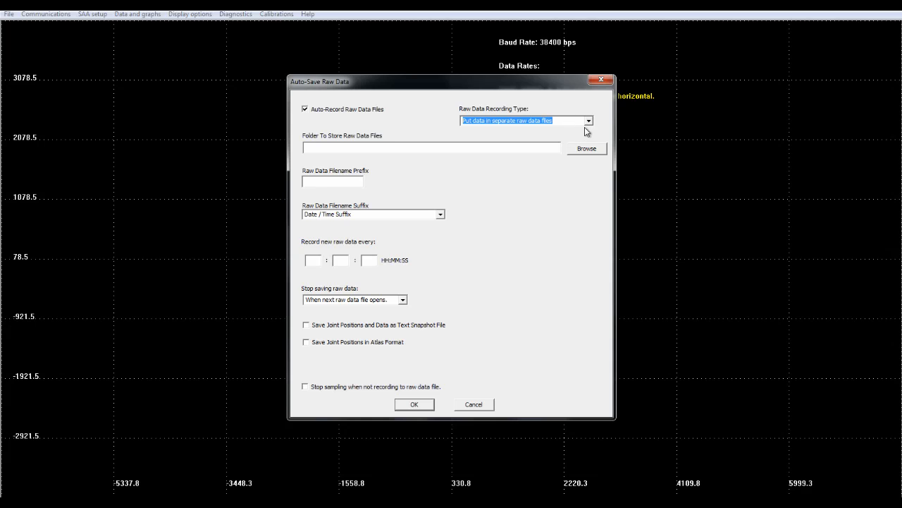
click(586, 125)
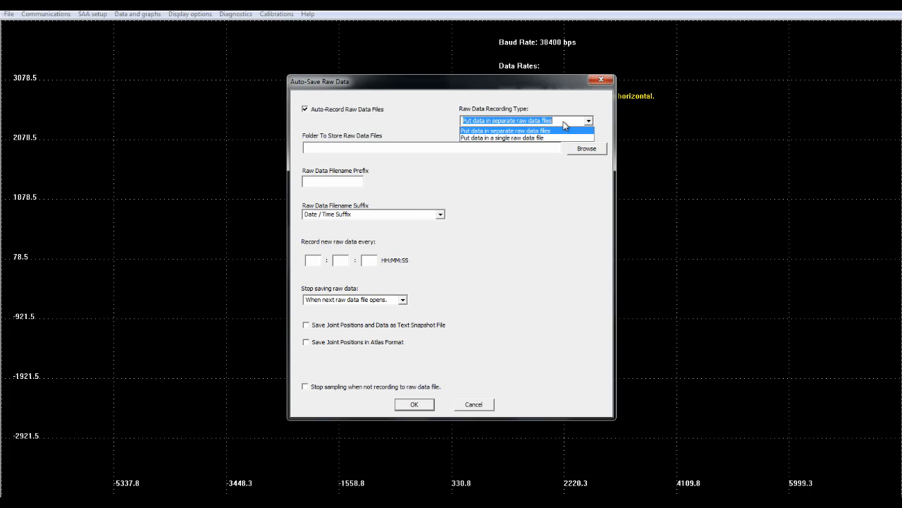
click(565, 122)
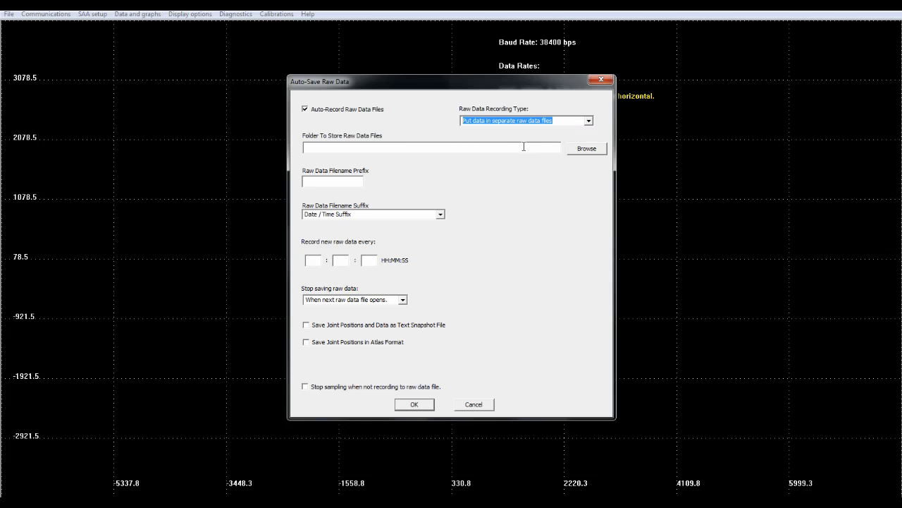
Set the storage folder for auto-saved raw data to C:\Measurand Inc\SAARecorder\Data
click(586, 148)
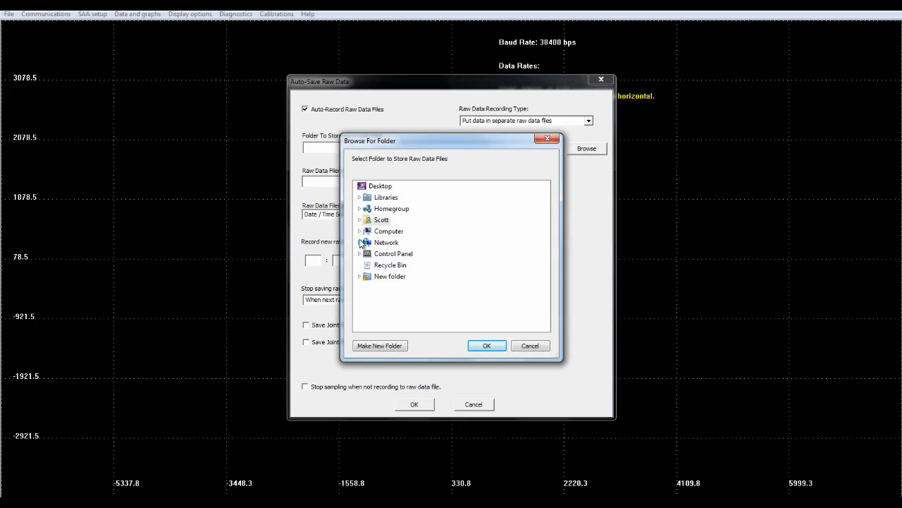
click(360, 230)
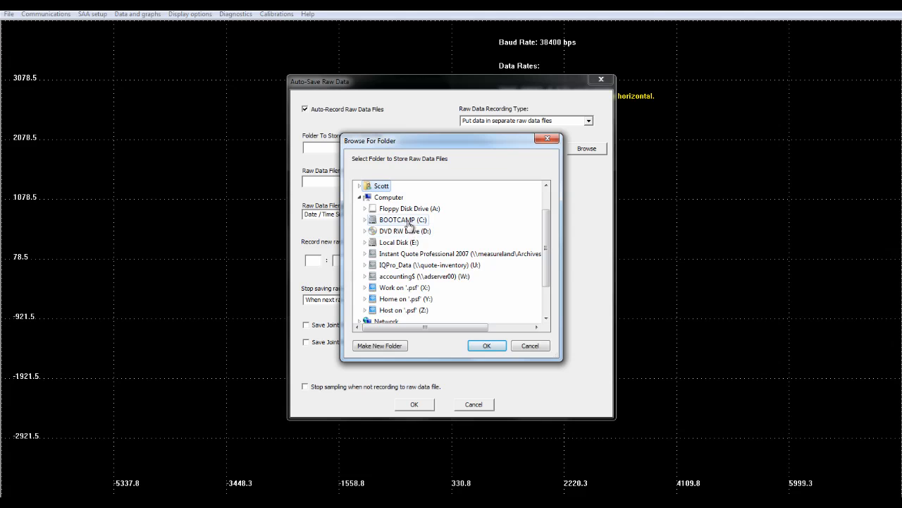
double_click(402, 219)
scroll(405, 270, down, 5)
scroll(405, 270, down, 3)
scroll(406, 261, up, 4)
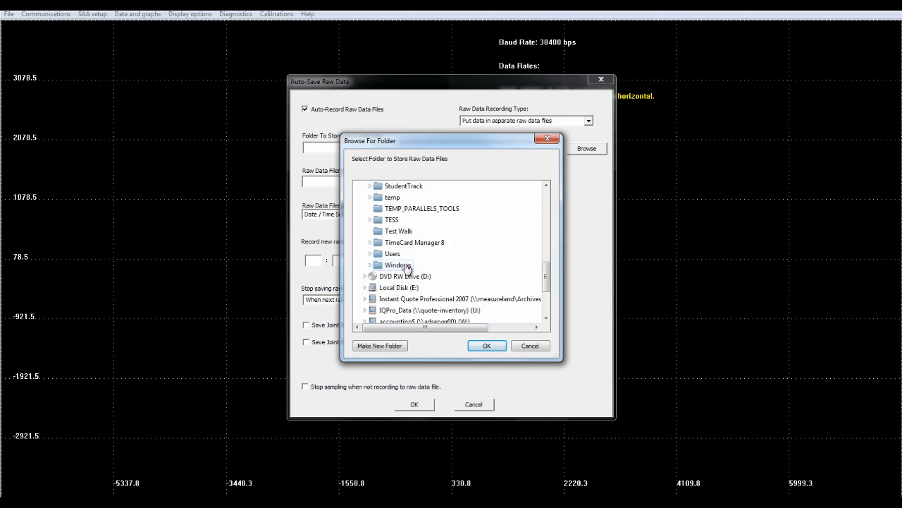
scroll(408, 255, up, 1)
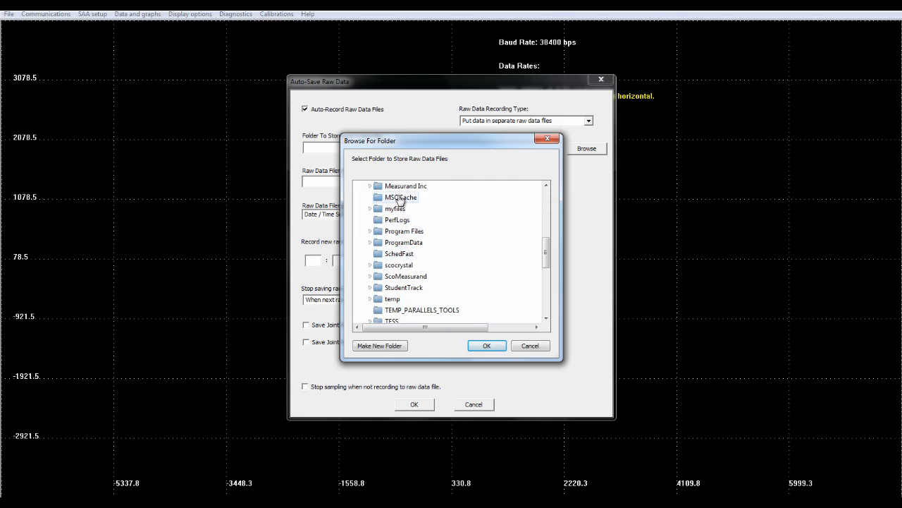
click(399, 189)
scroll(408, 241, down, 2)
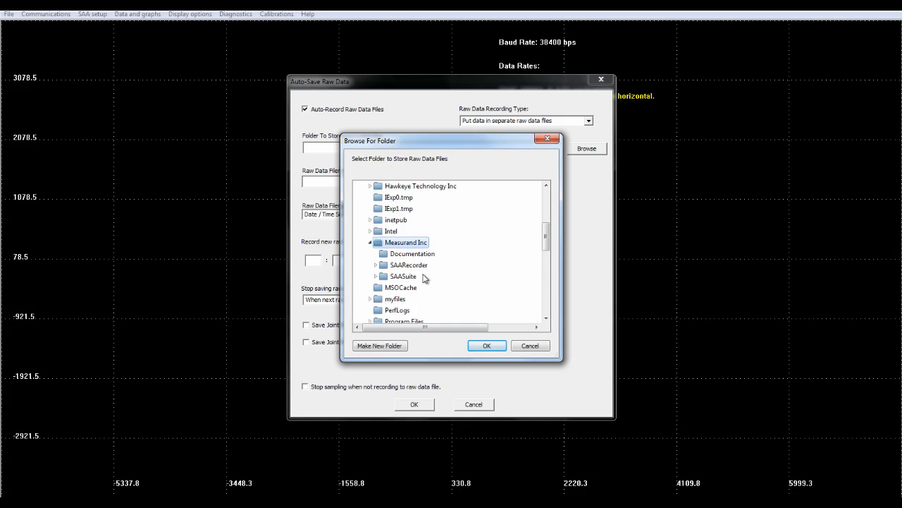
click(410, 275)
scroll(405, 278, down, 2)
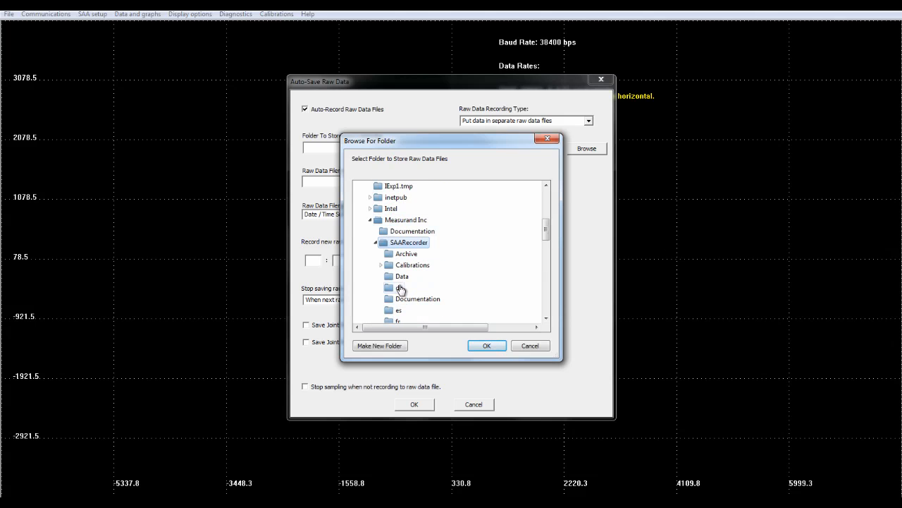
click(401, 276)
click(494, 347)
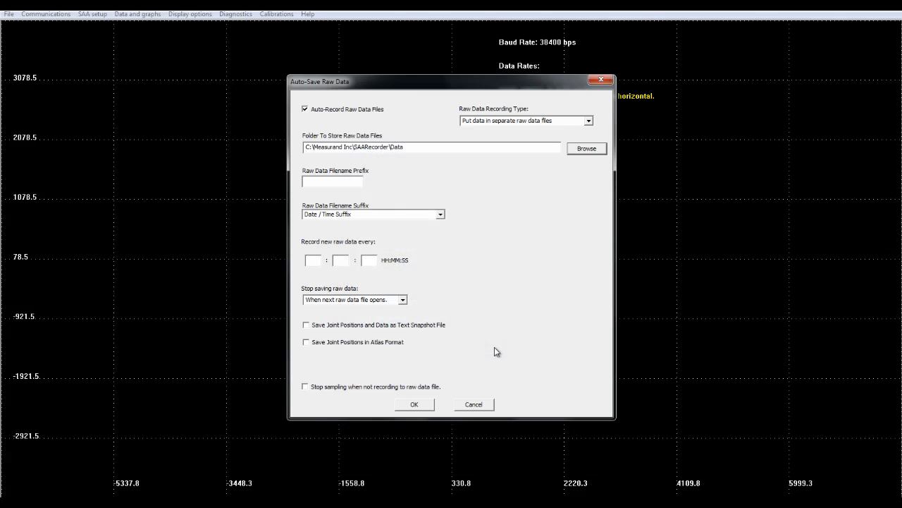
Name the auto-saved files with the prefix rawdata and a Date / Time suffix, and record new data every 20 seconds
click(335, 182)
text(rawdata)
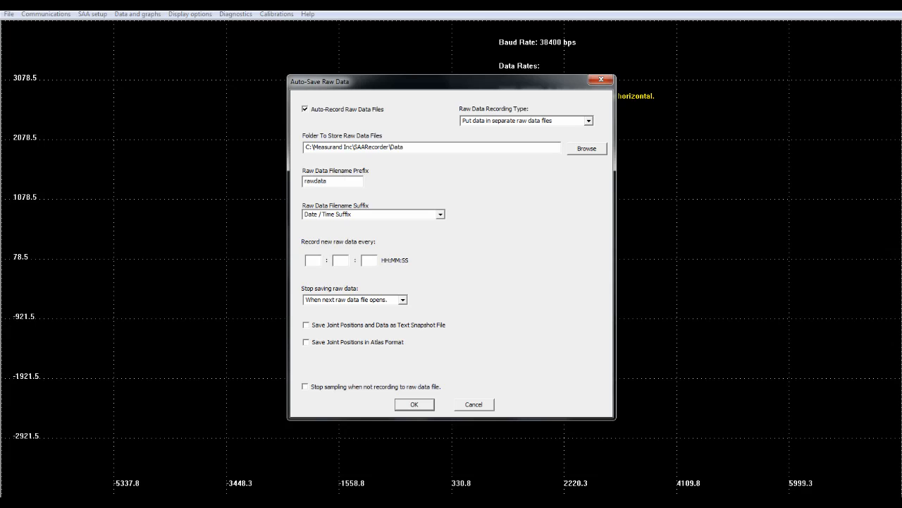
click(440, 215)
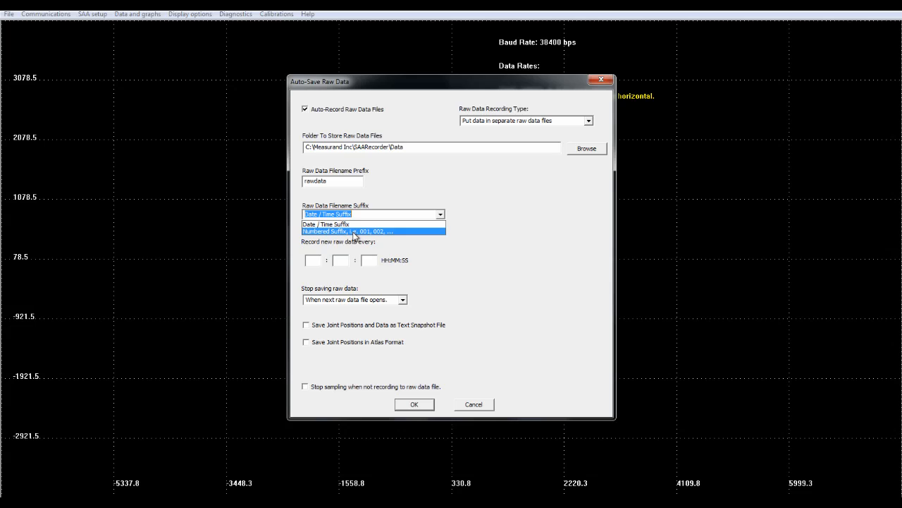
click(356, 224)
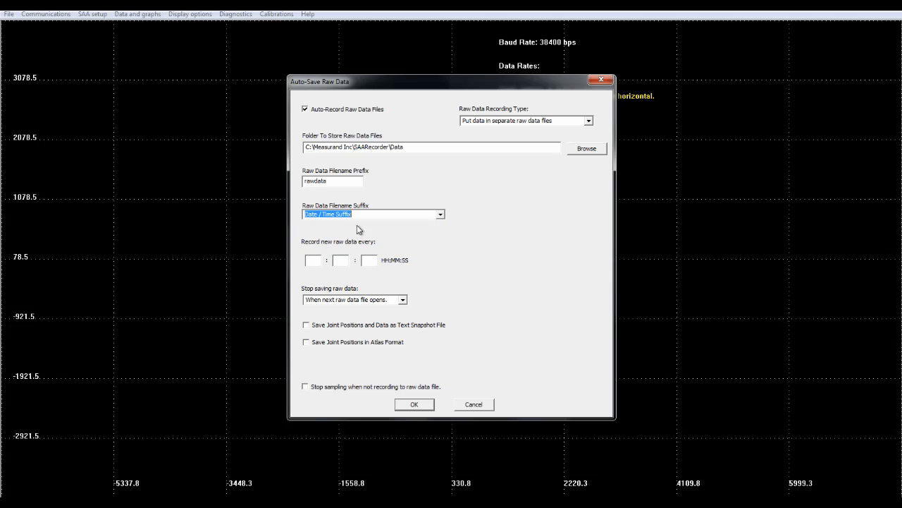
click(365, 260)
text(20)
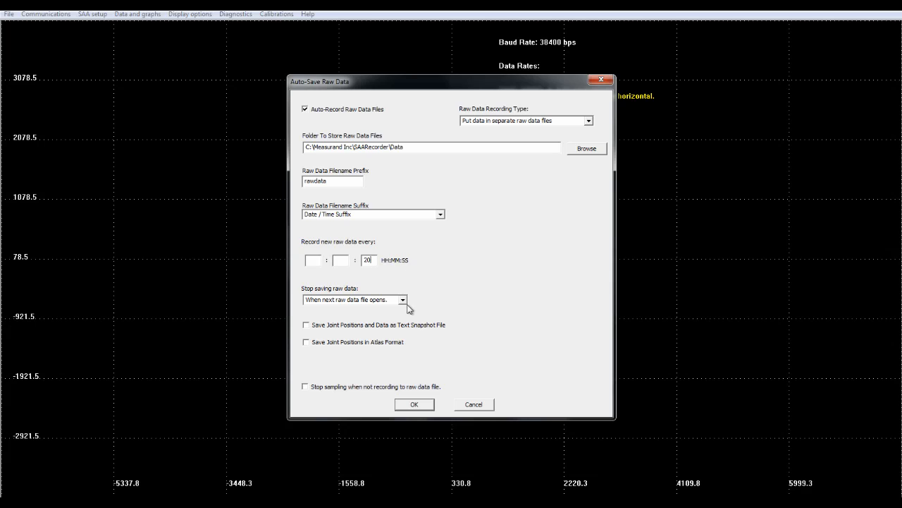
Stop saving raw data after a sample limit of 1, include joint positions and data as a text snapshot file, and apply the auto-save settings
click(404, 300)
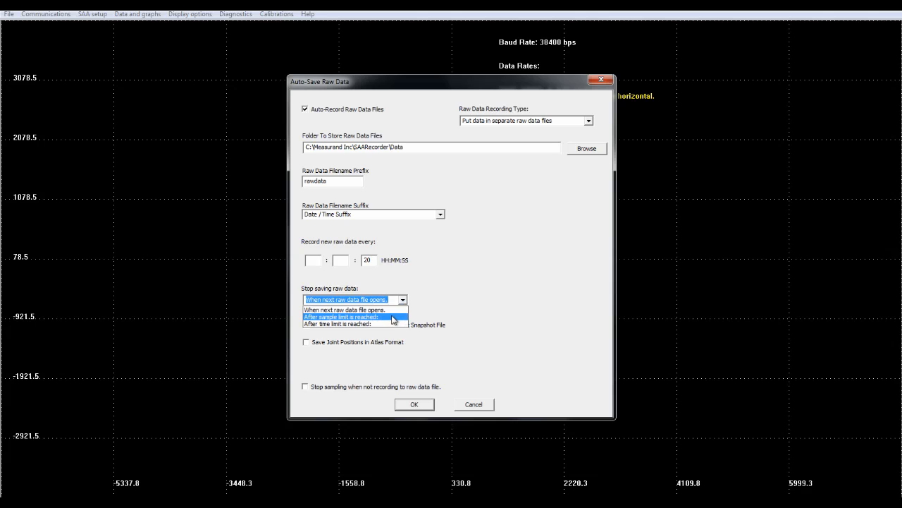
click(386, 316)
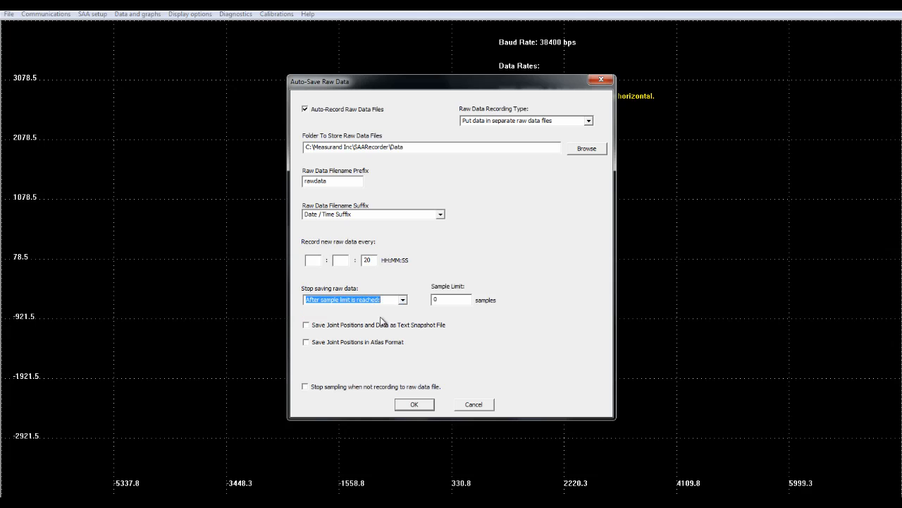
double_click(442, 300)
text(1)
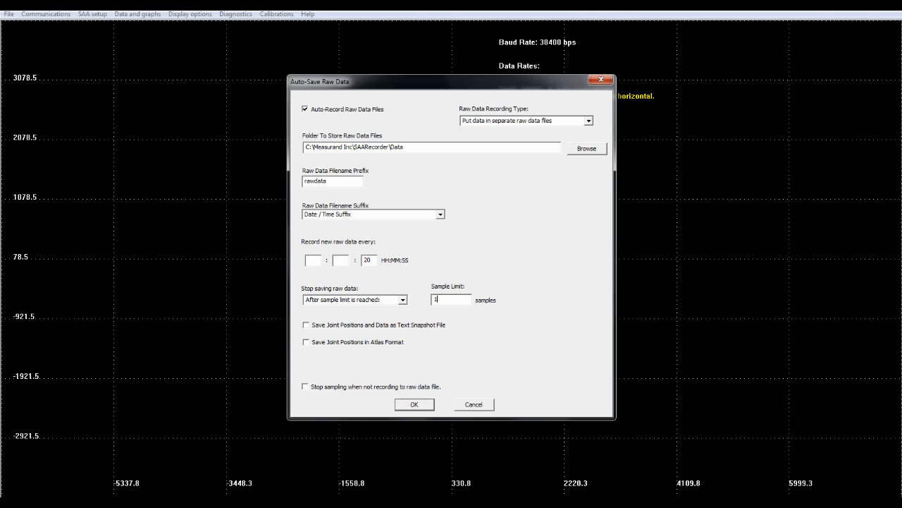
click(318, 325)
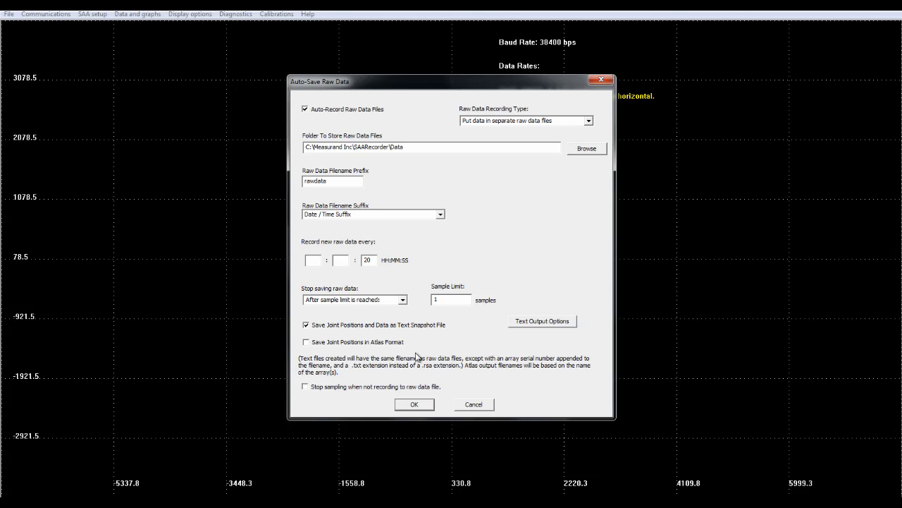
click(418, 407)
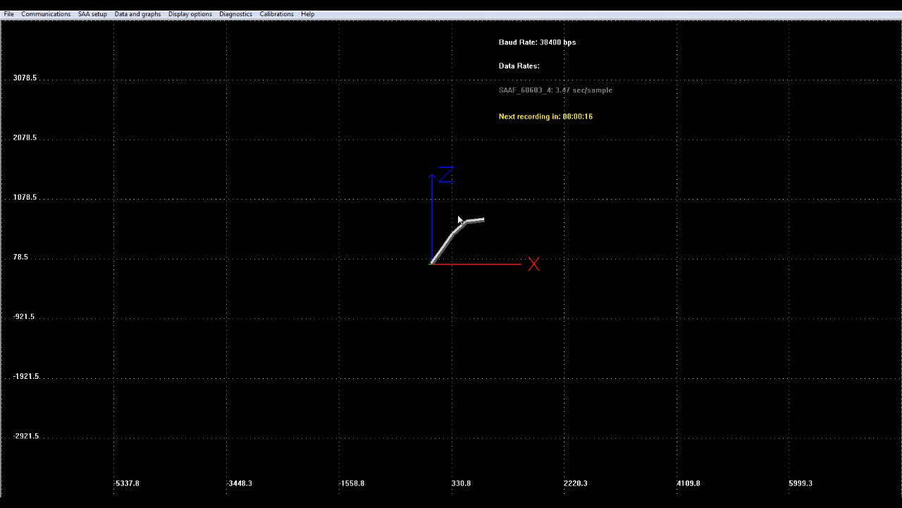